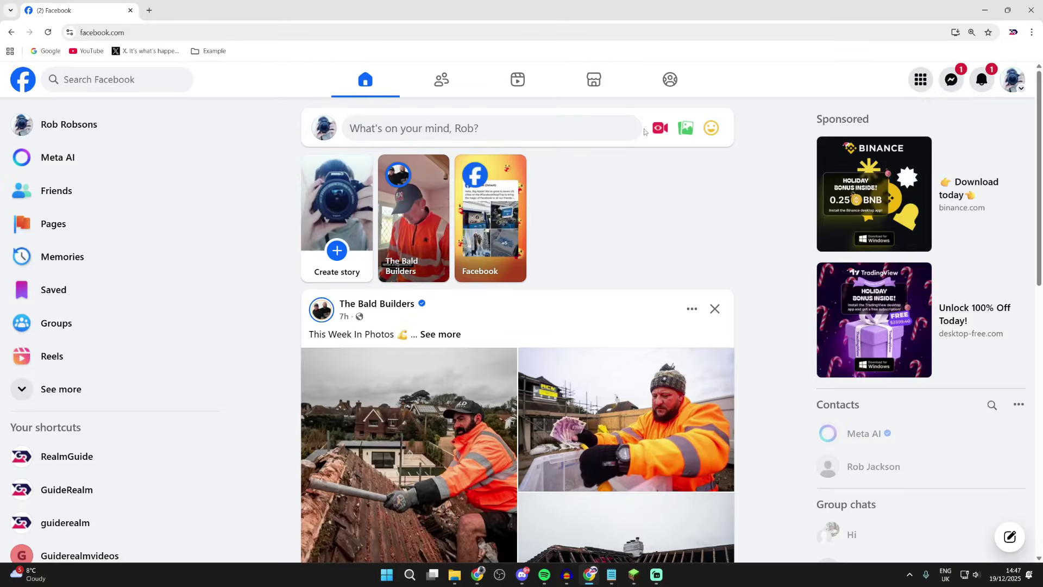
# Step: Open Facebook's Create live video page from the Live video icon in the post composer
pyautogui.click(659, 131)
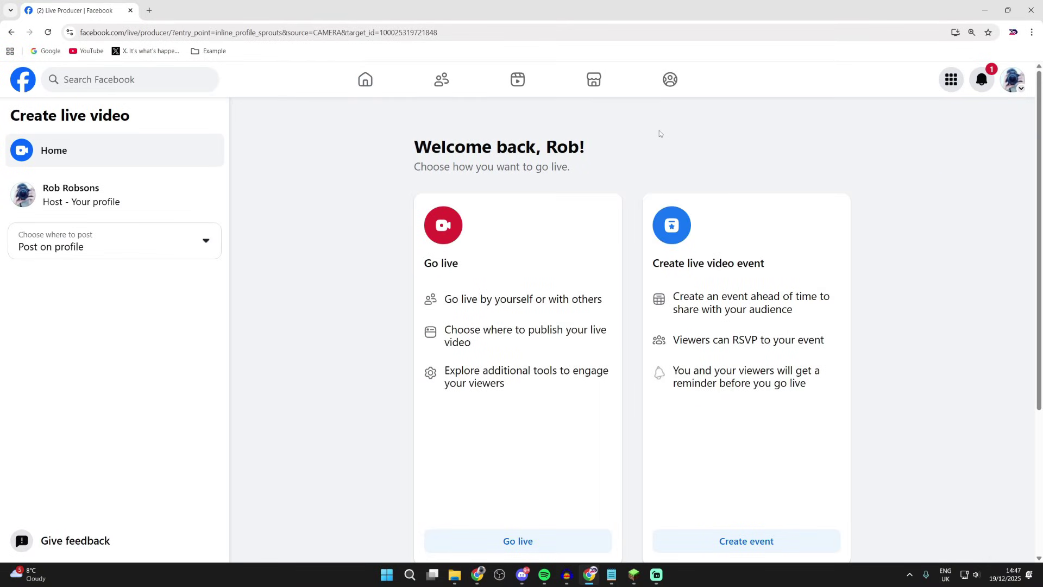
# Step: Choose Go live, with Streaming software as the video source
pyautogui.click(525, 540)
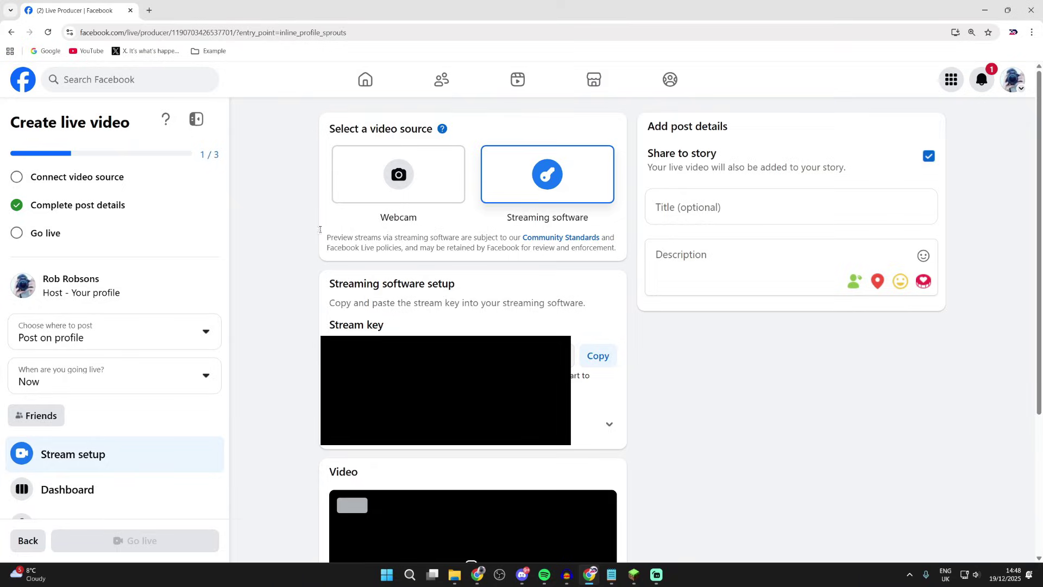
# Step: Search for 'obs studio' in a new tab and download the Windows build from obsproject.com
pyautogui.click(148, 11)
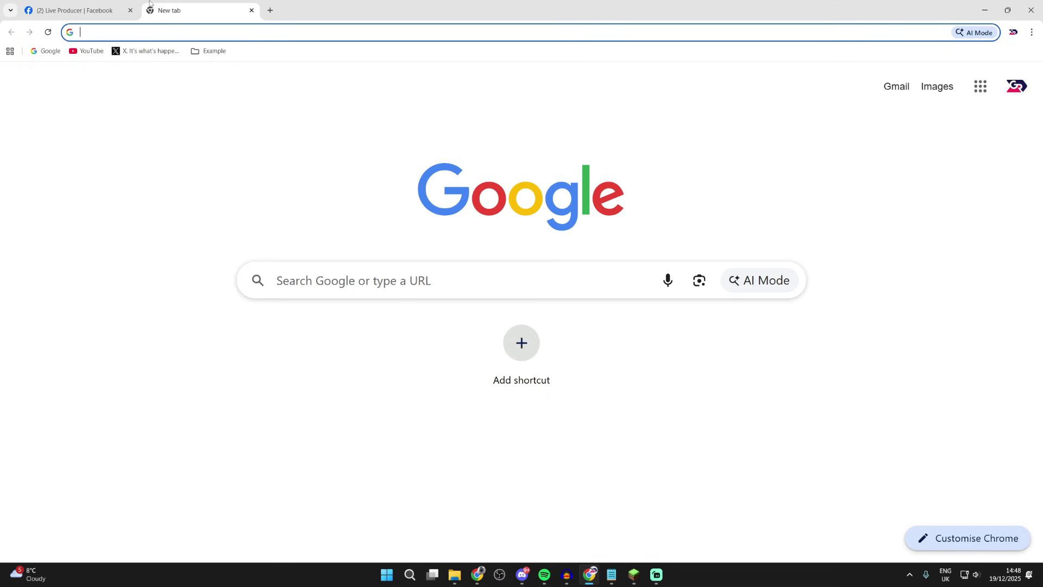
pyautogui.click(316, 277)
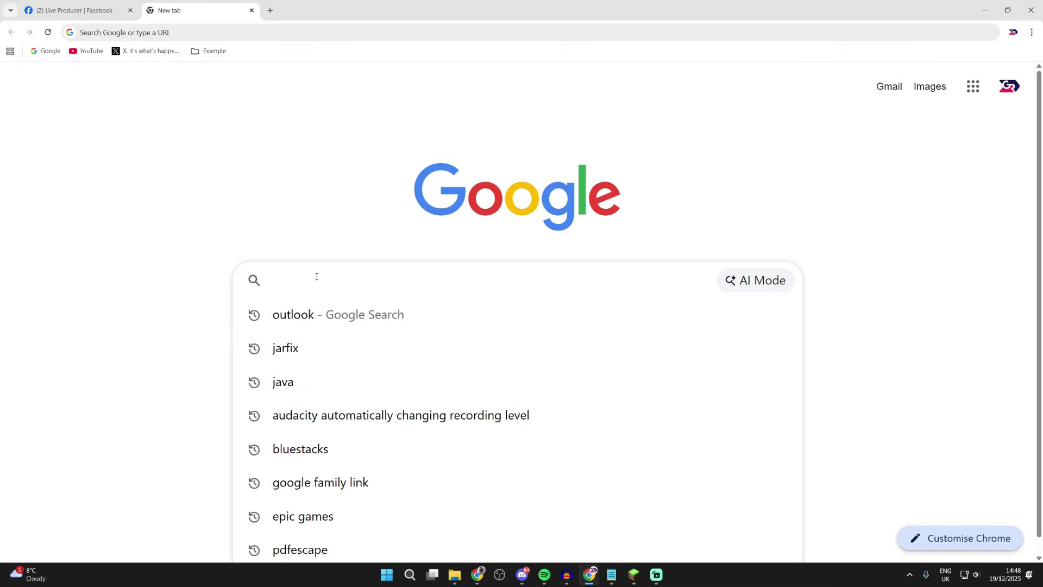
pyautogui.write('obs studio')
pyautogui.press('Return')
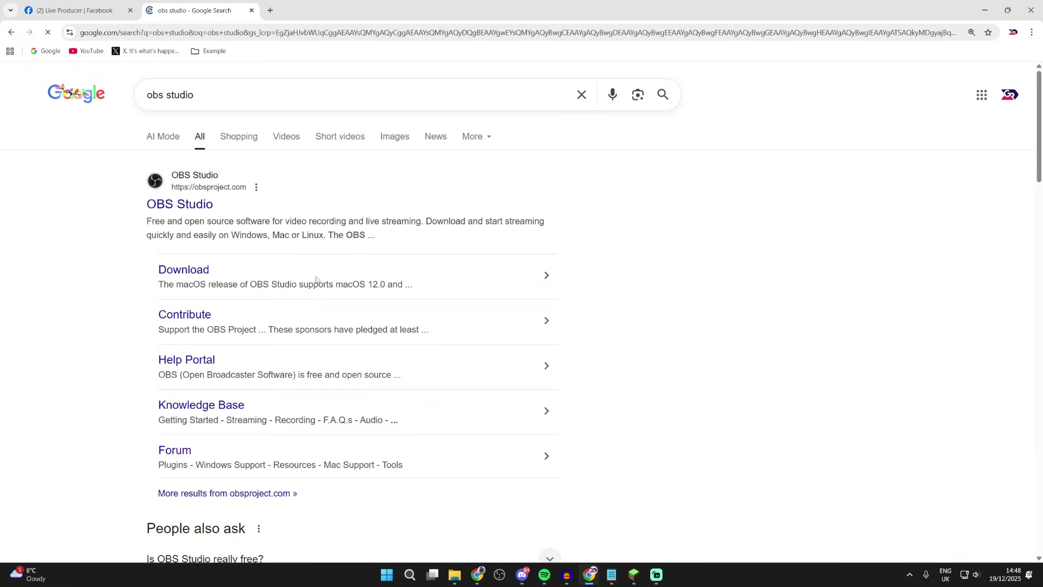
pyautogui.click(172, 204)
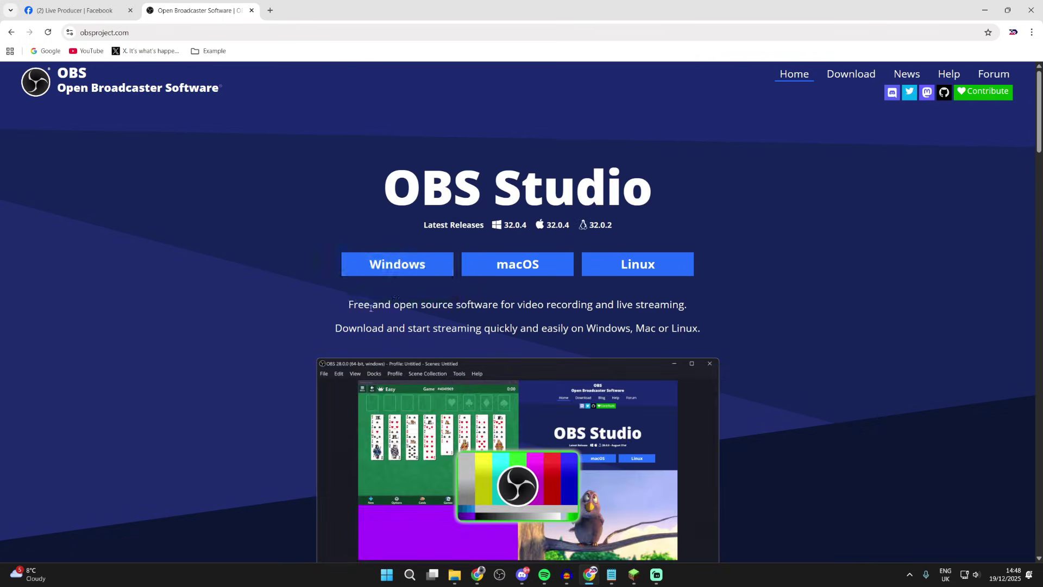
pyautogui.click(384, 264)
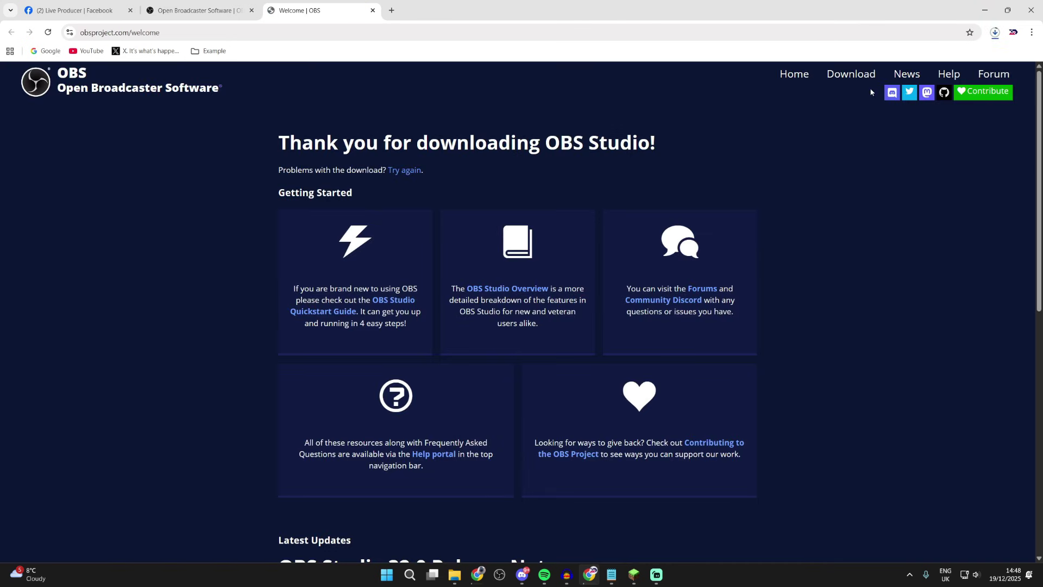
pyautogui.click(498, 575)
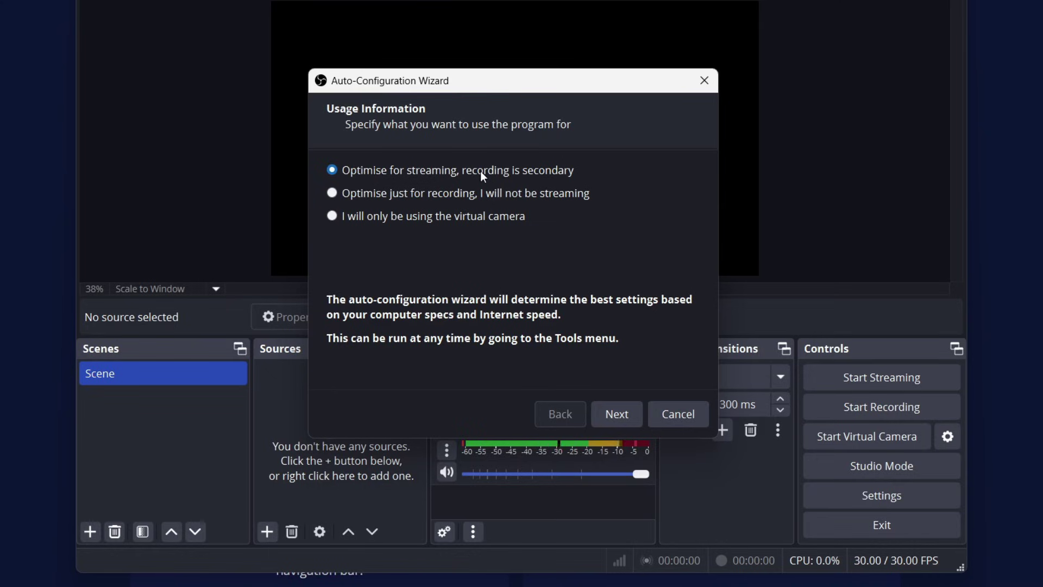
# Step: Configure the wizard for streaming at the current 1920x1080 resolution and 60 FPS
pyautogui.click(622, 417)
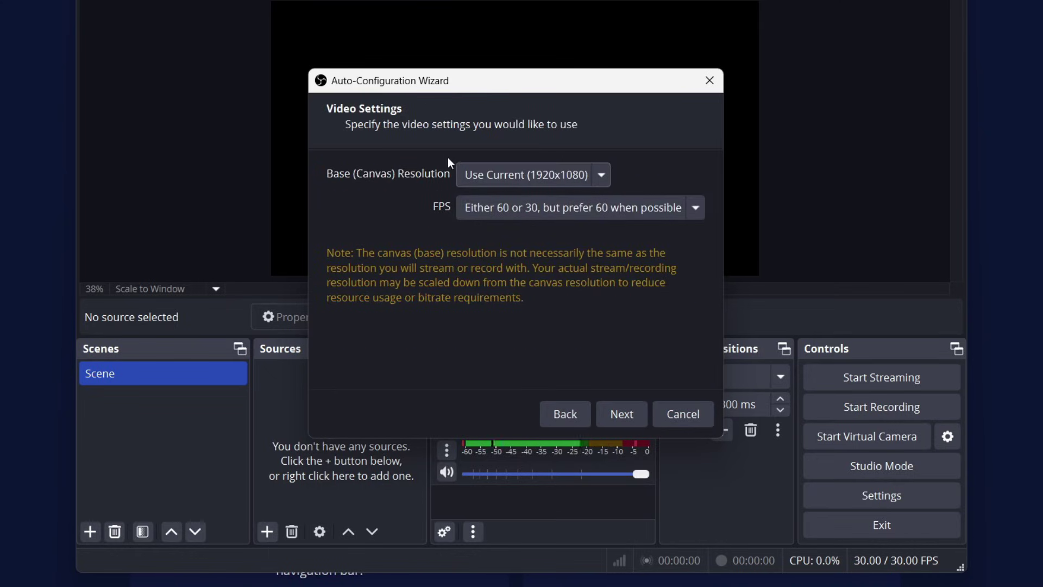
pyautogui.click(528, 175)
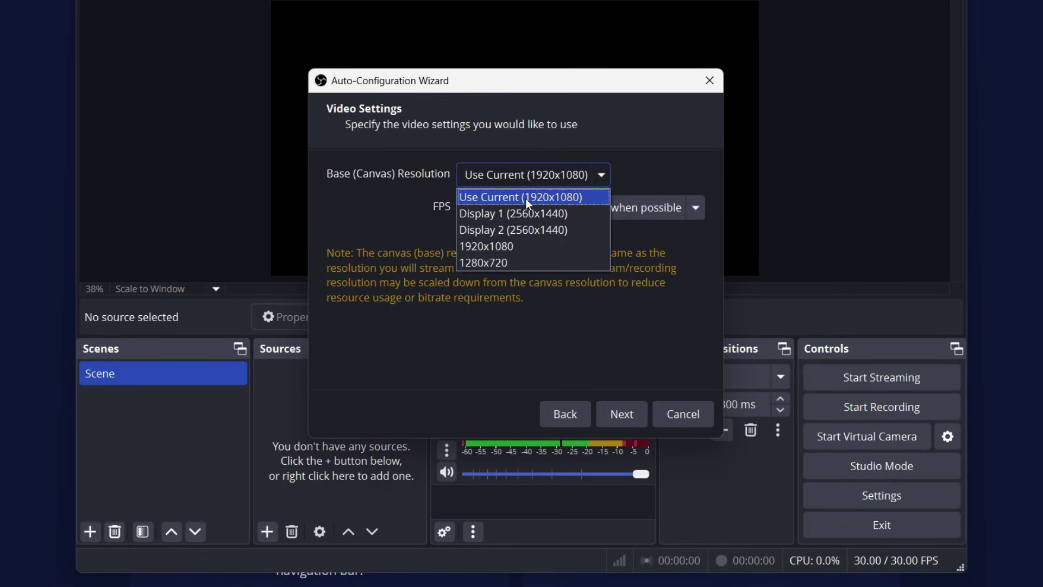
pyautogui.click(526, 198)
pyautogui.click(564, 206)
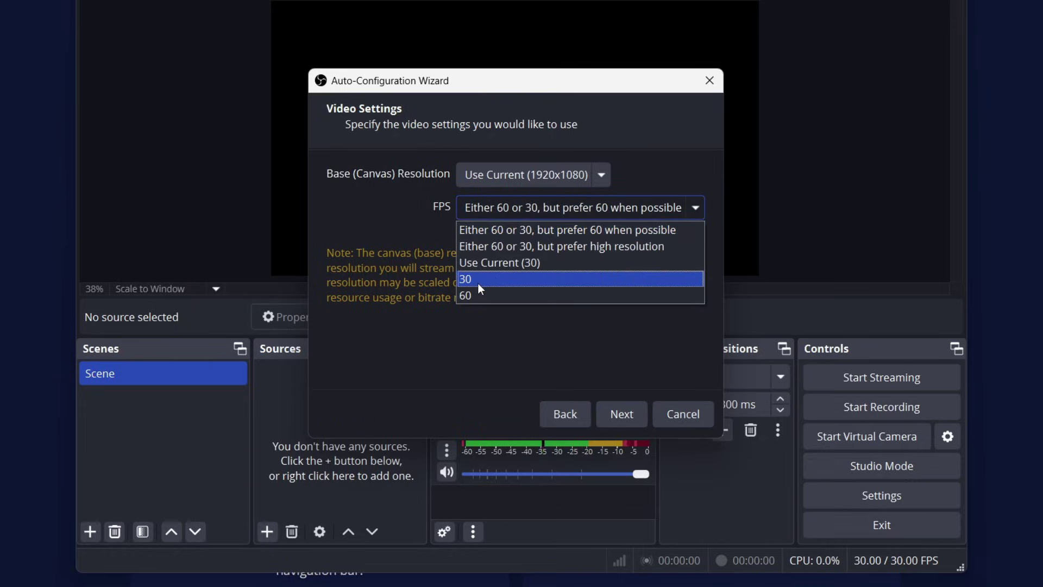
pyautogui.click(473, 296)
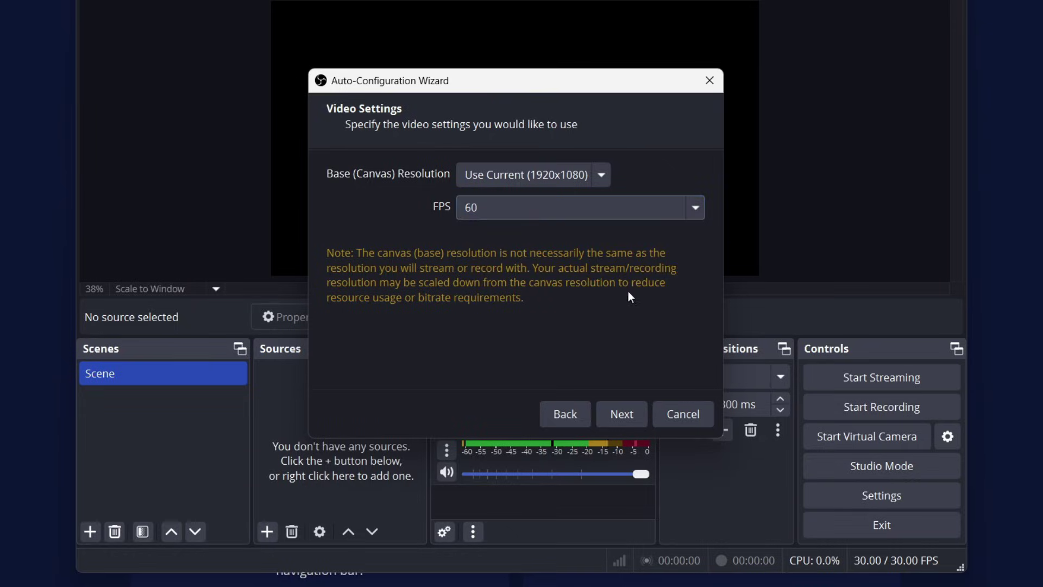
pyautogui.click(622, 408)
pyautogui.click(452, 177)
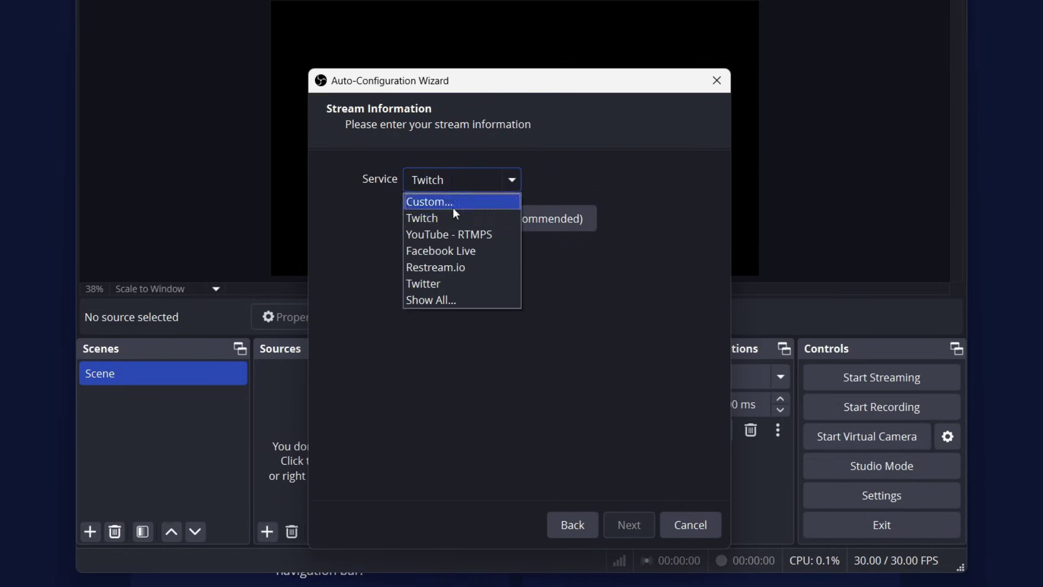
# Step: Select Facebook Live as the streaming service and paste the Facebook stream key
pyautogui.click(449, 248)
pyautogui.click(401, 236)
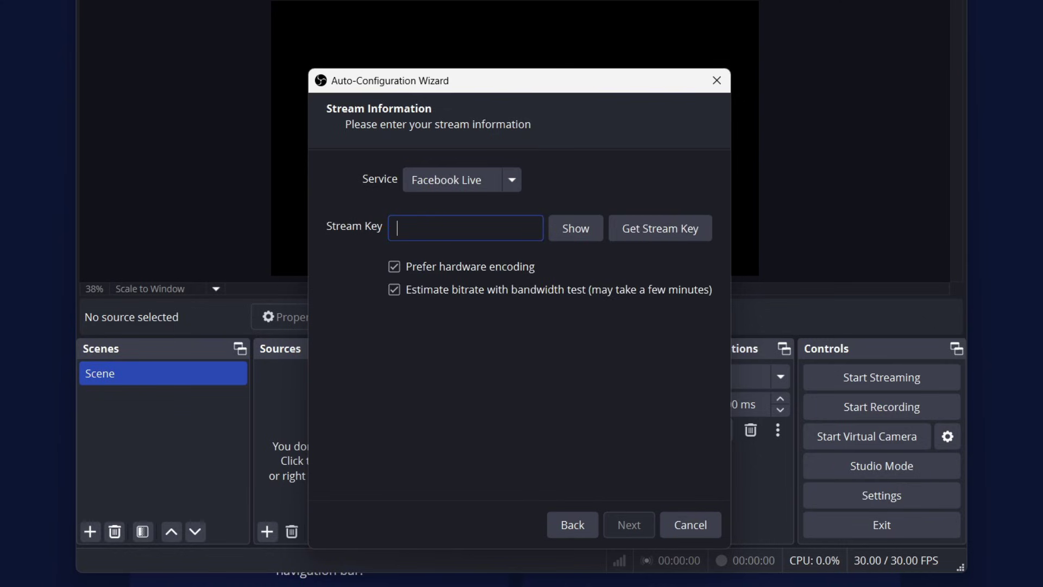
pyautogui.rightClick(465, 233)
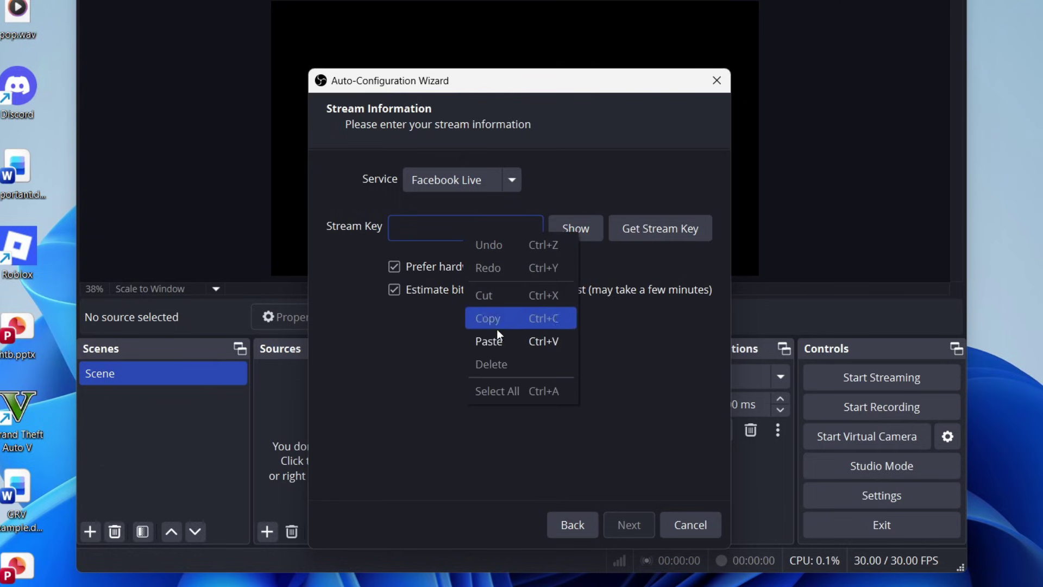
pyautogui.click(498, 343)
# Step: Run the bandwidth test and apply the recommended 1280x720, 60 FPS settings
pyautogui.click(629, 524)
pyautogui.click(636, 316)
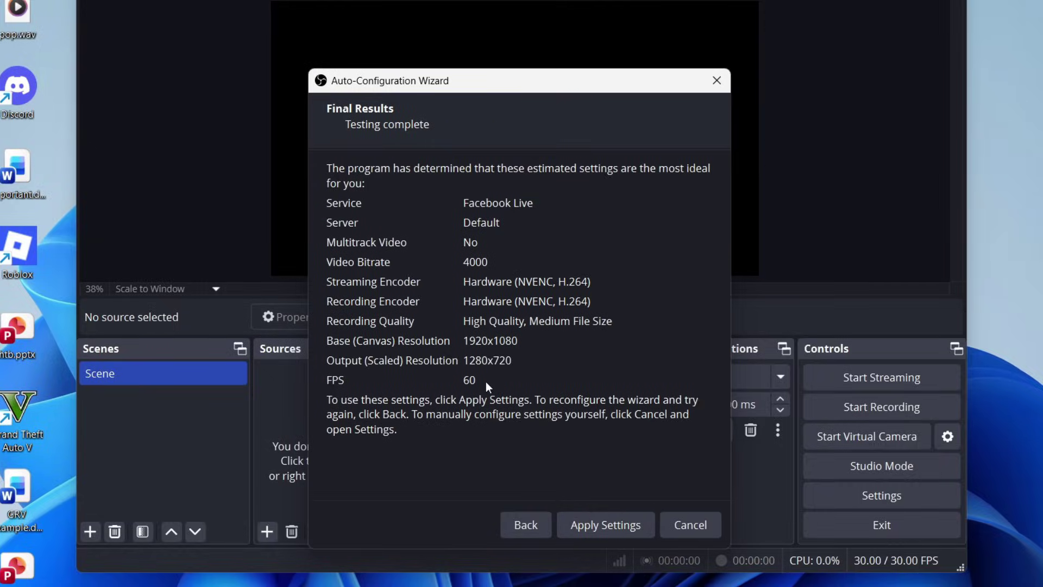
pyautogui.click(607, 522)
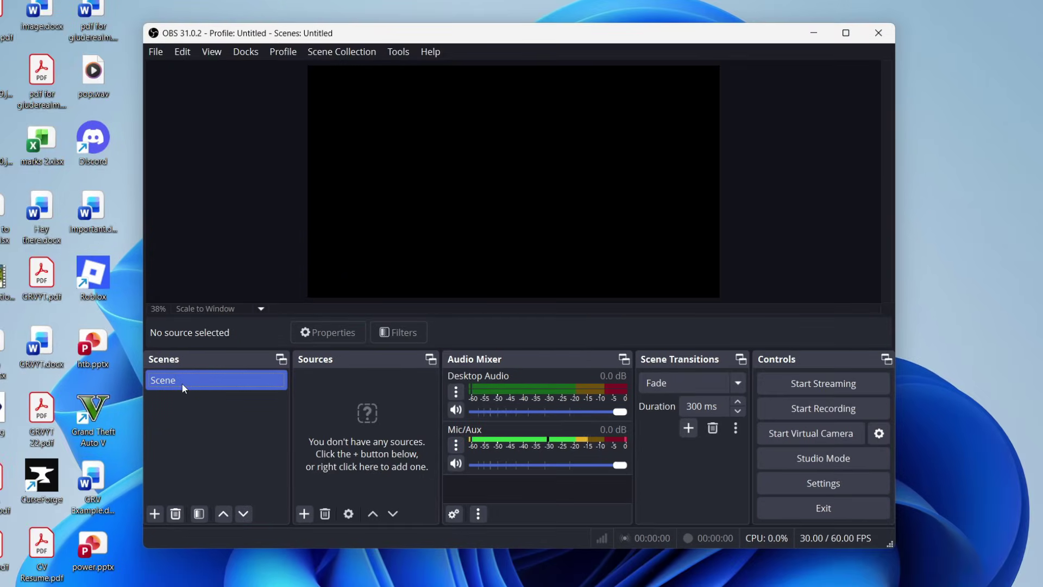
# Step: Add a Display Capture of the VG27A monitor and drag it smaller into the top-left
pyautogui.click(188, 380)
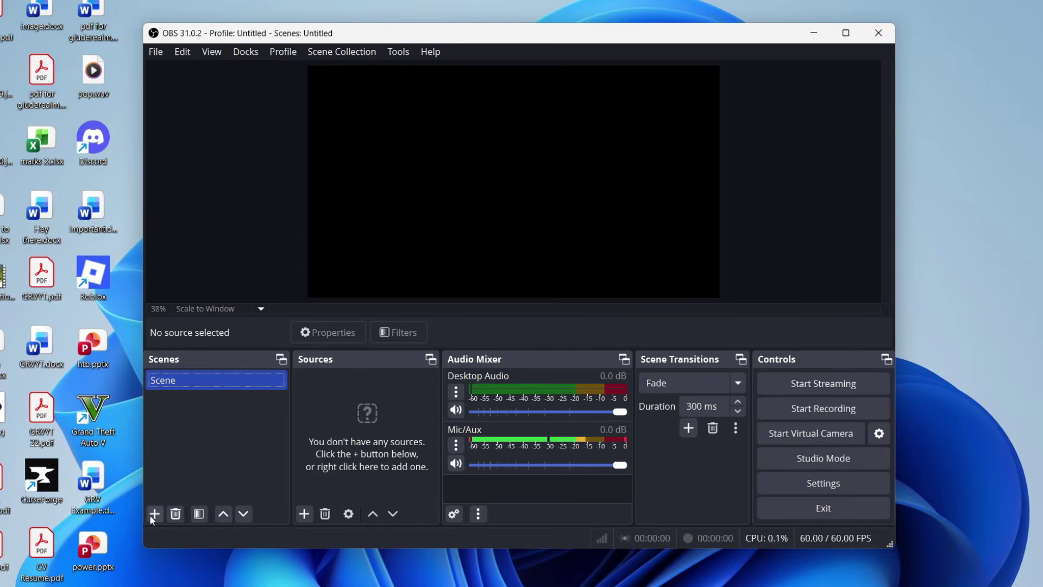
pyautogui.click(304, 513)
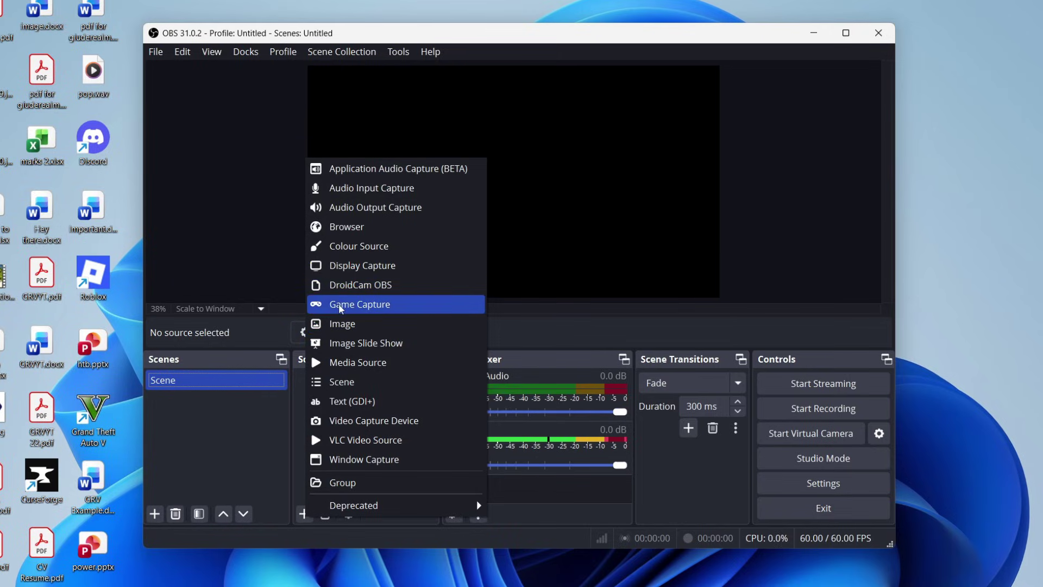
pyautogui.click(359, 265)
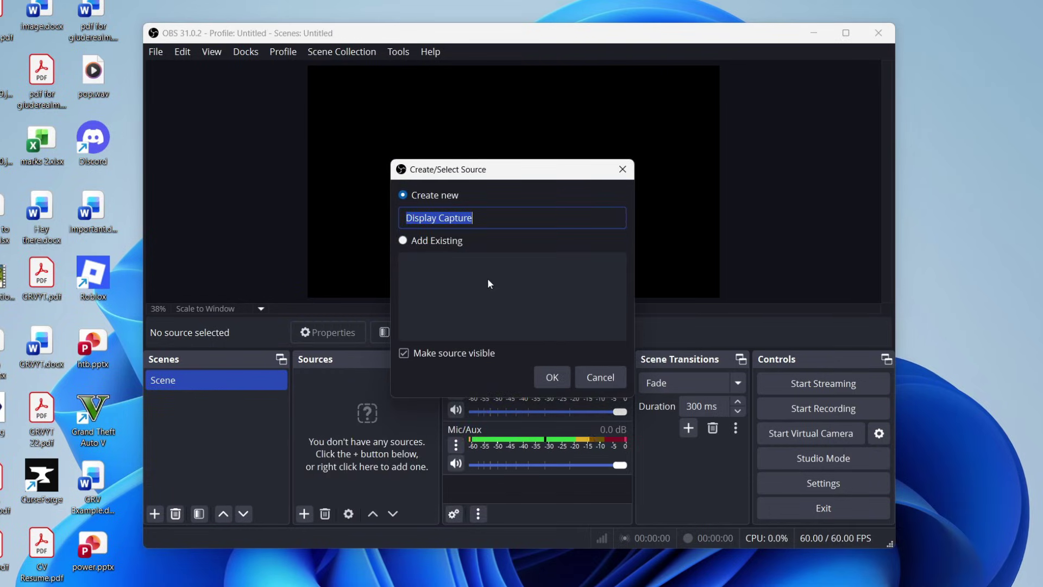
pyautogui.click(547, 376)
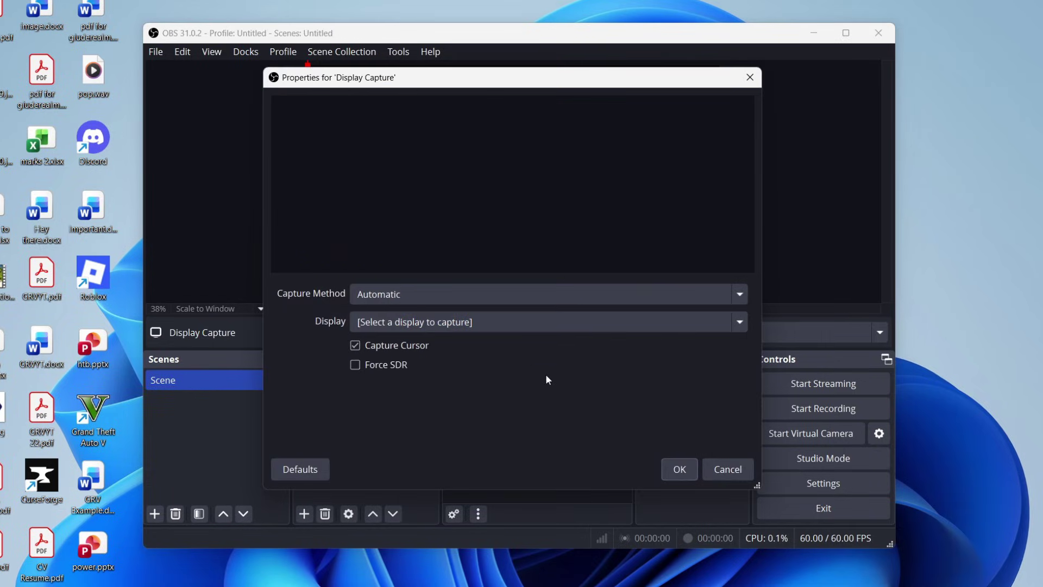
pyautogui.click(414, 326)
pyautogui.click(420, 356)
pyautogui.click(677, 470)
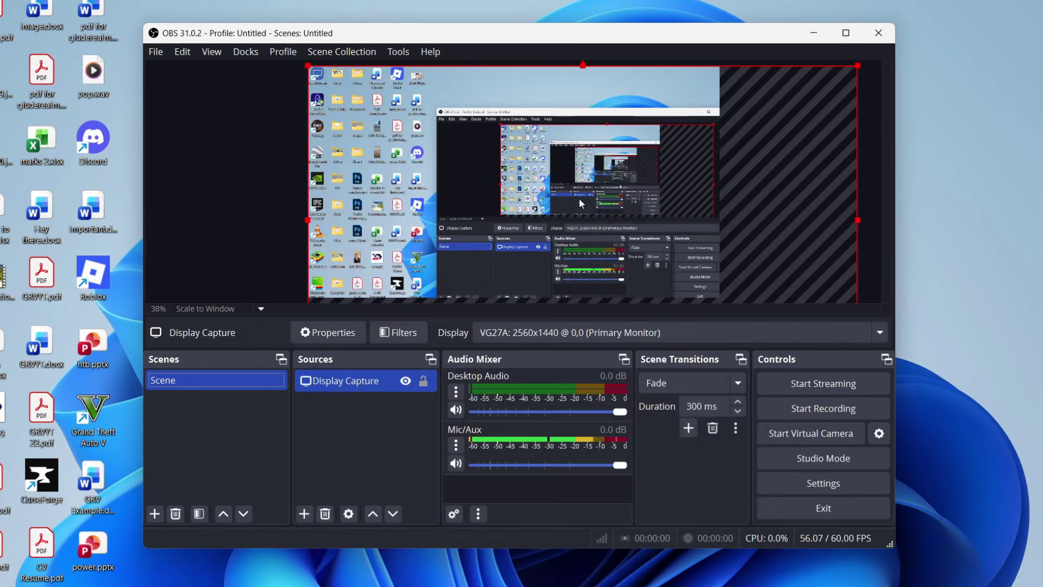
pyautogui.moveTo(580, 69); pyautogui.dragTo(603, 221)
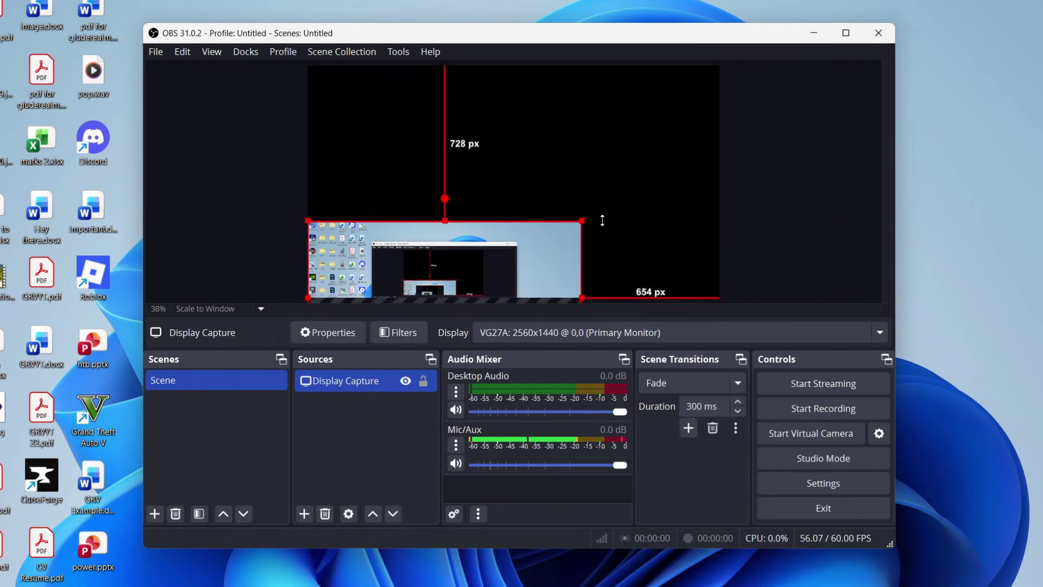
pyautogui.moveTo(493, 235); pyautogui.dragTo(499, 112)
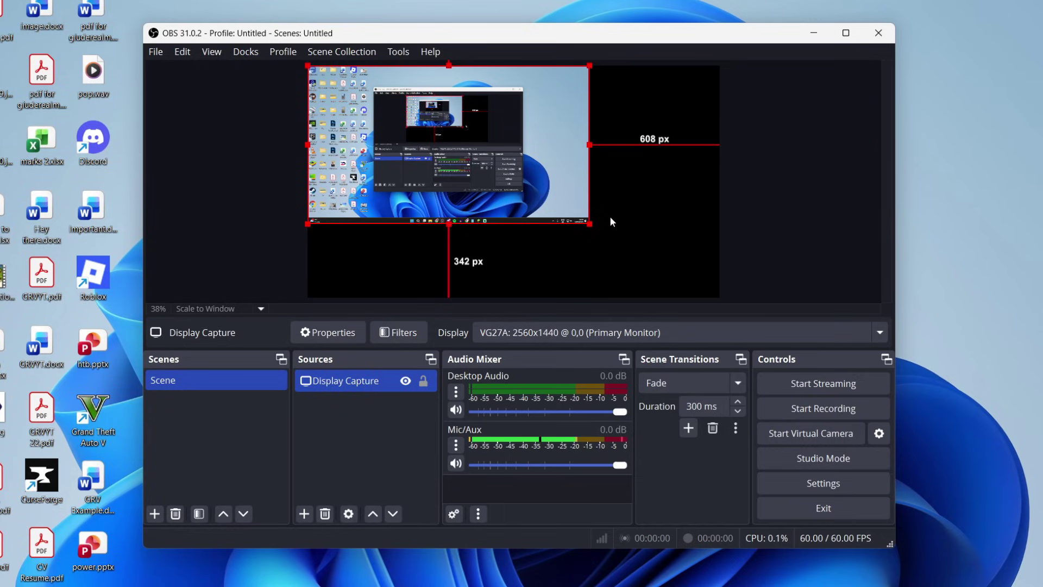
# Step: Set Mic/Auxiliary Audio to Microphone (Shure MV7PLUS), then start streaming
pyautogui.click(815, 484)
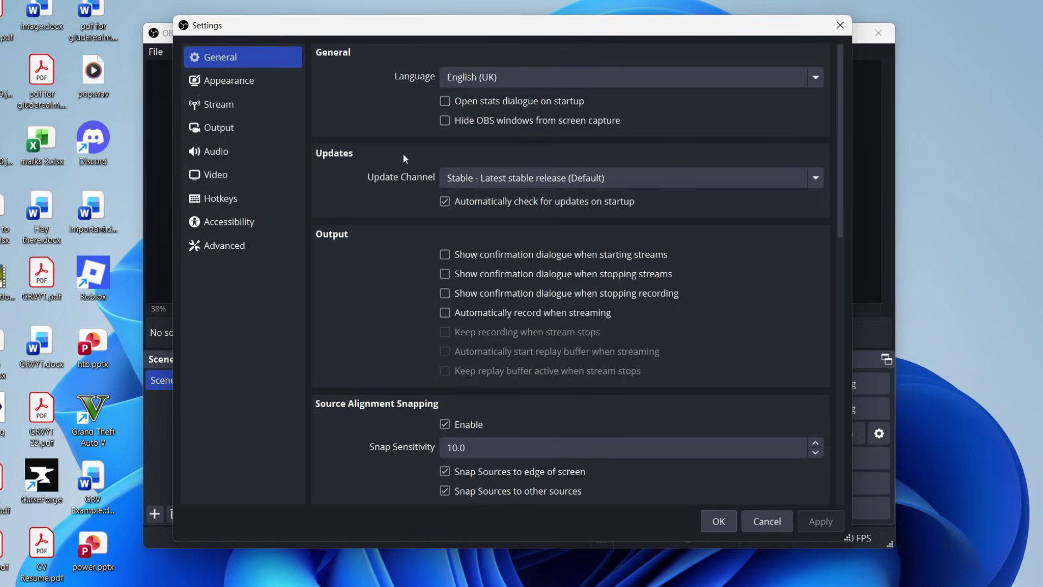
pyautogui.click(245, 151)
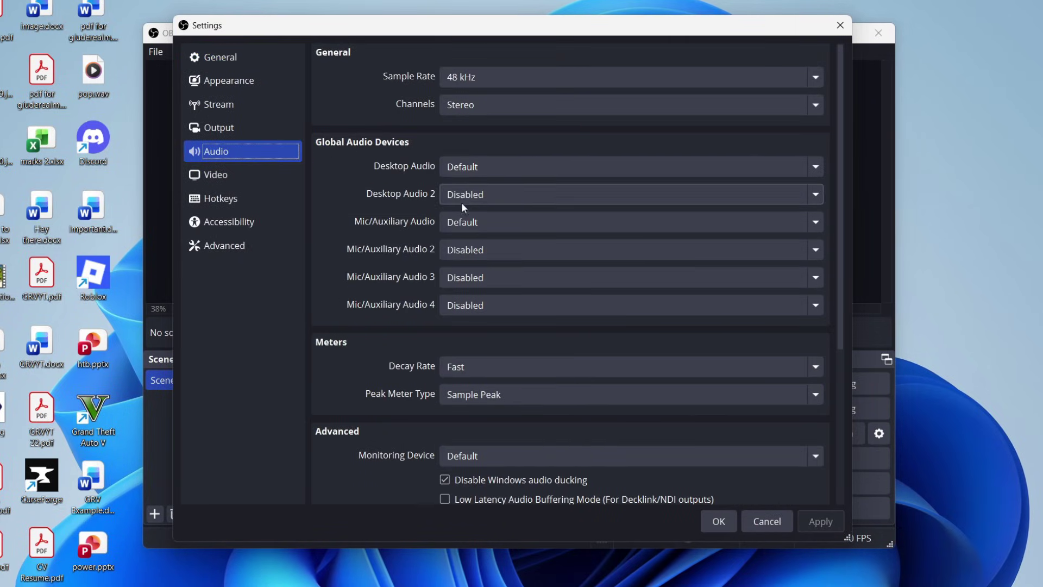
pyautogui.click(468, 230)
pyautogui.click(500, 283)
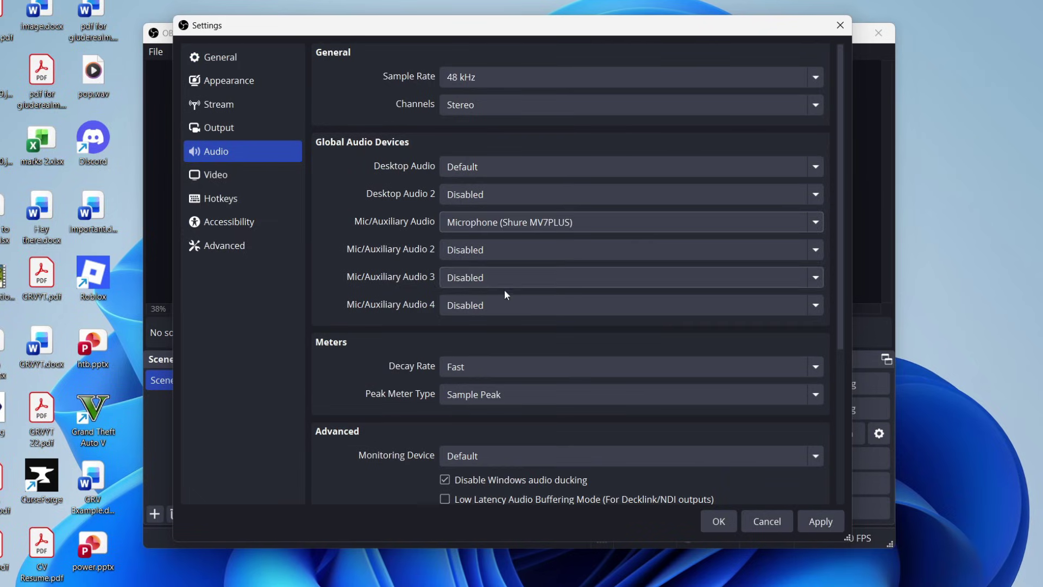
pyautogui.click(719, 521)
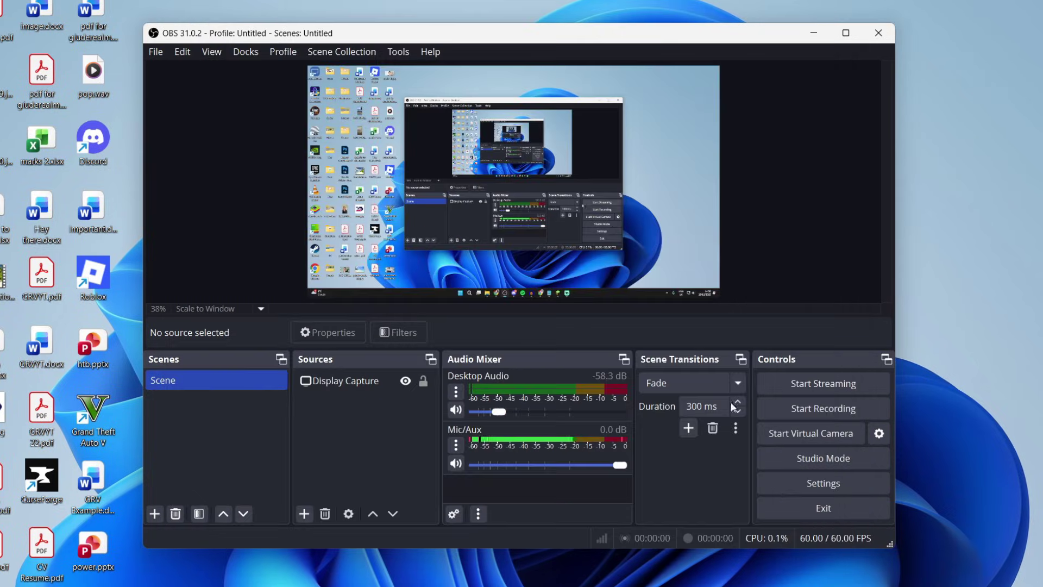
pyautogui.click(814, 383)
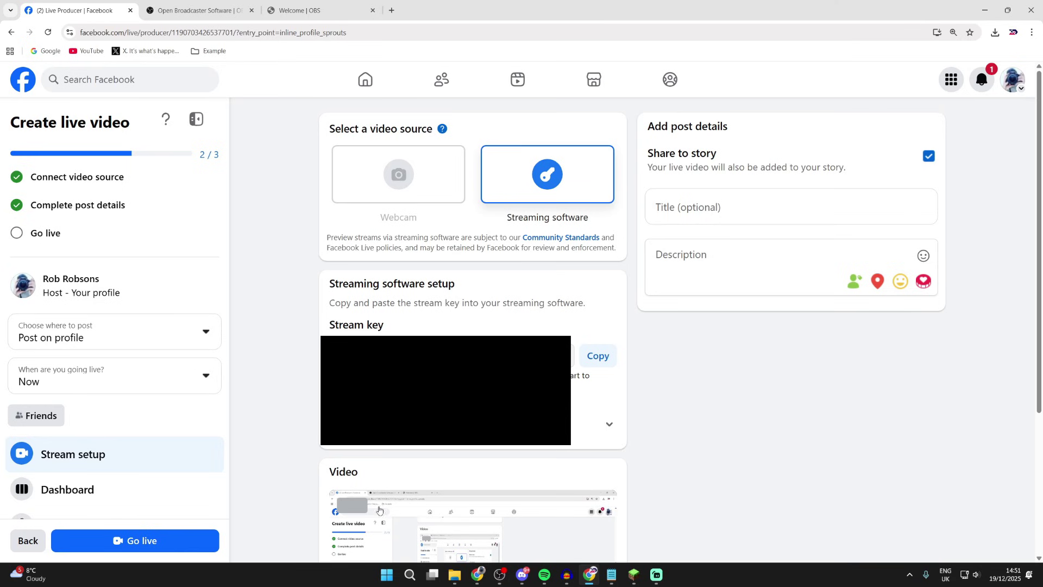
# Step: Title the Facebook live video 'Minecraft', go live, and open Minecraft's Singleplayer world list
pyautogui.click(671, 199)
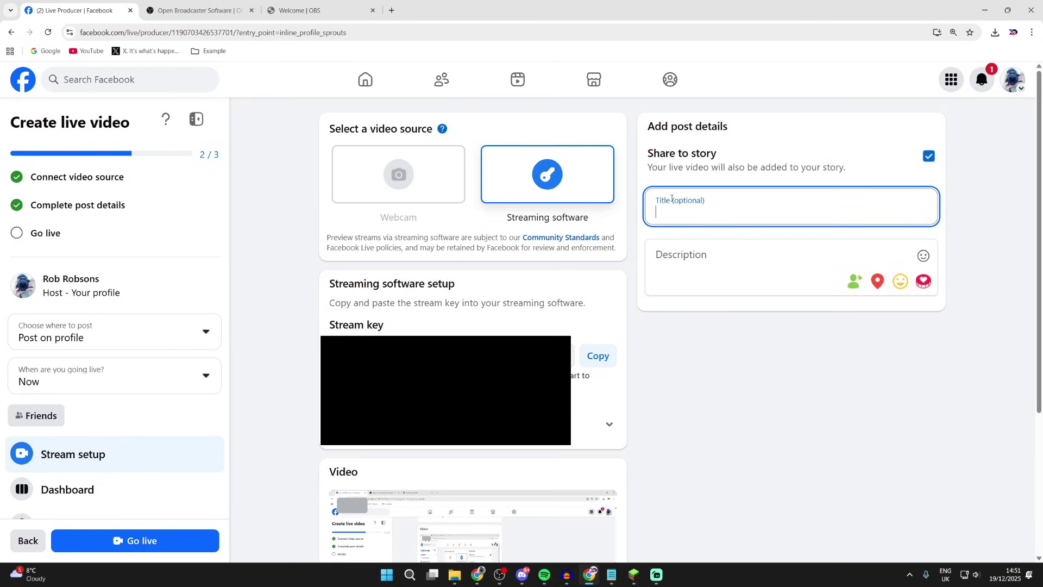
pyautogui.write('Minecraft')
pyautogui.click(628, 228)
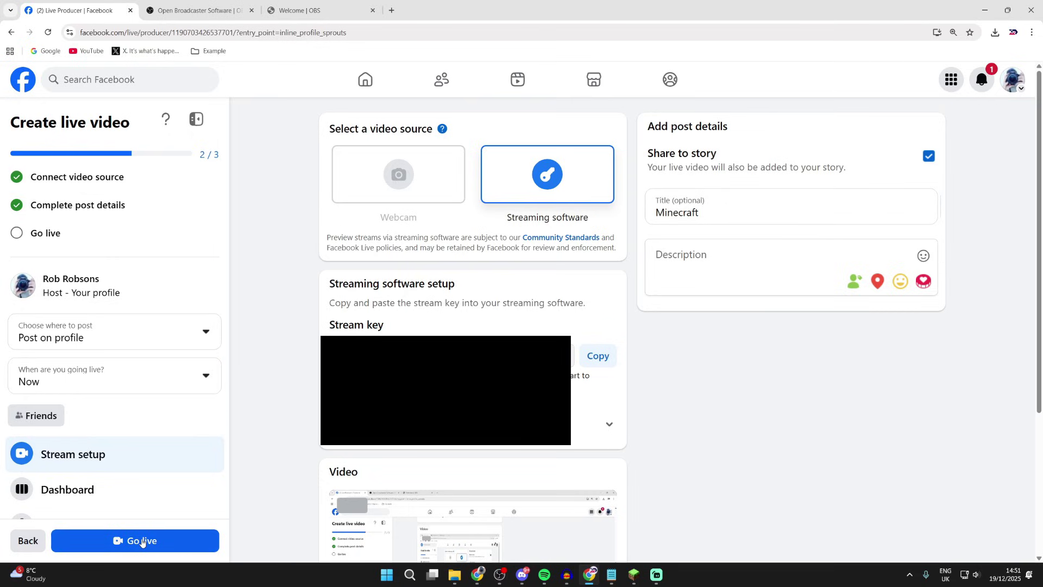
pyautogui.click(142, 542)
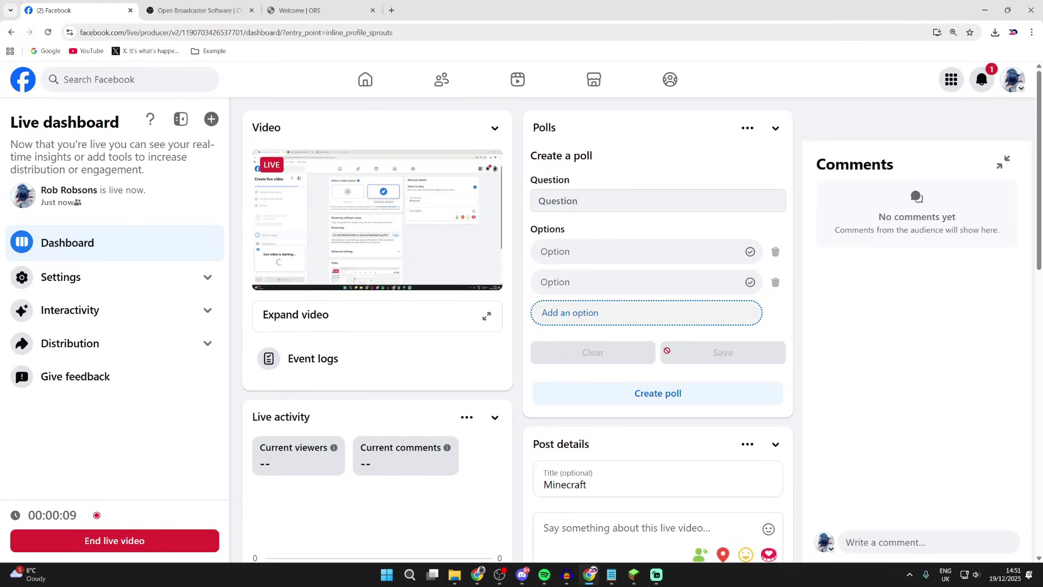
pyautogui.click(633, 573)
pyautogui.click(508, 266)
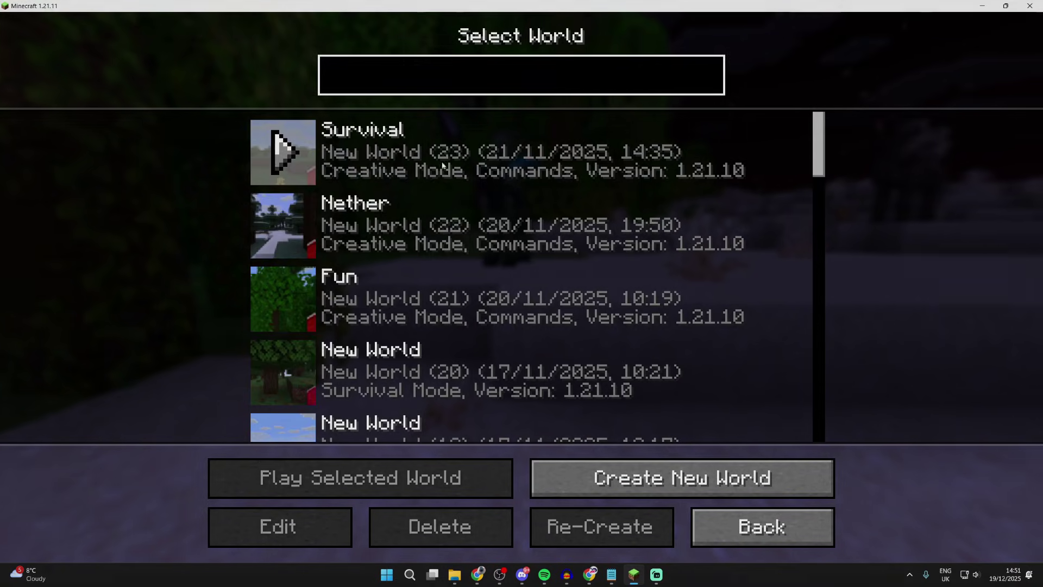